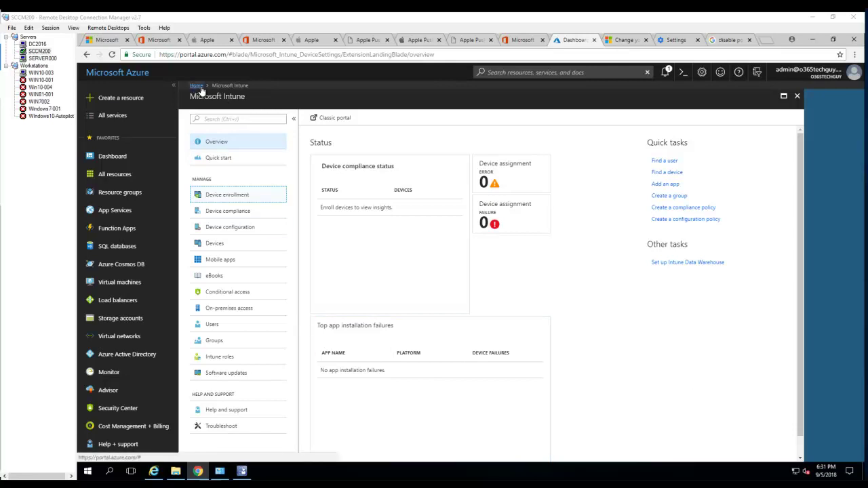
- Go to Device enrollment > Apple enrollment to see the Apple MDM Push certificate prerequisite
click(230, 196)
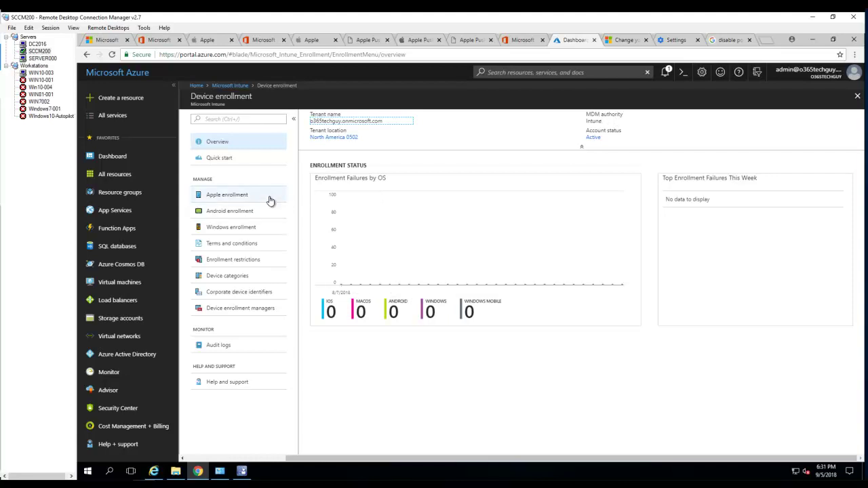
click(225, 198)
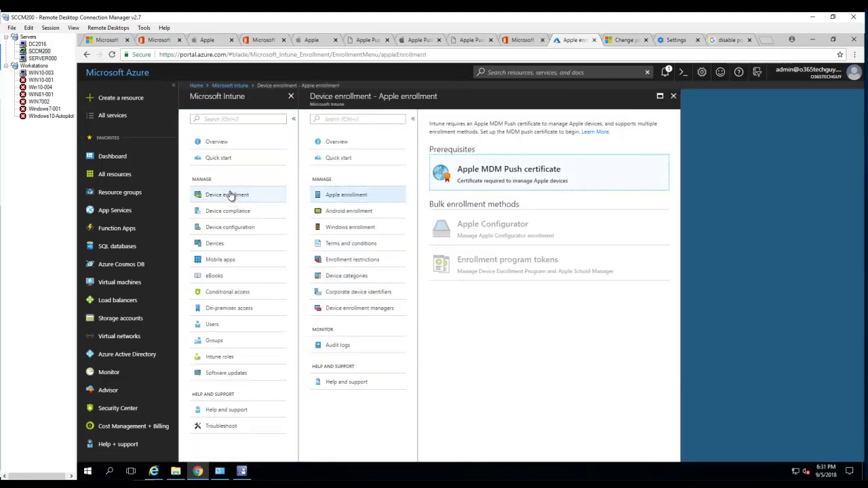
click(234, 88)
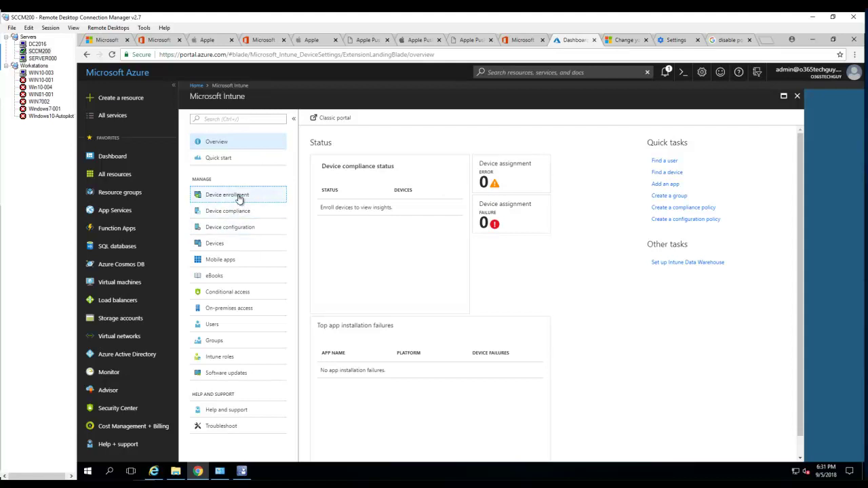
click(239, 196)
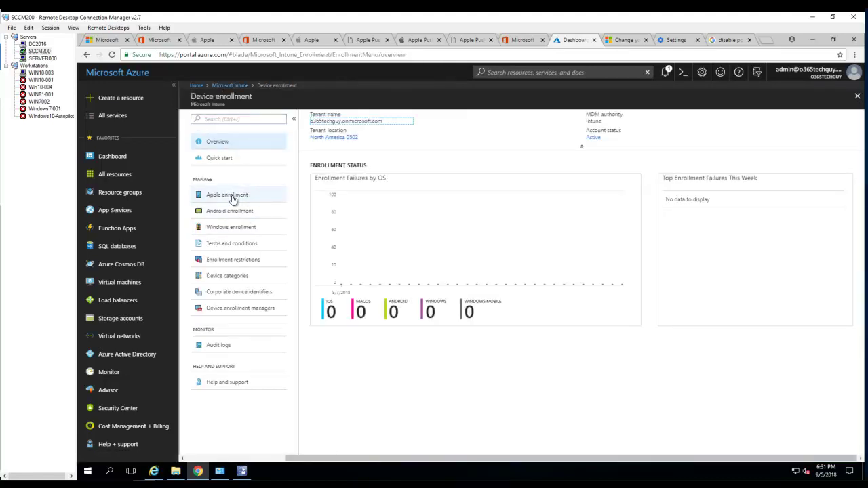
click(233, 197)
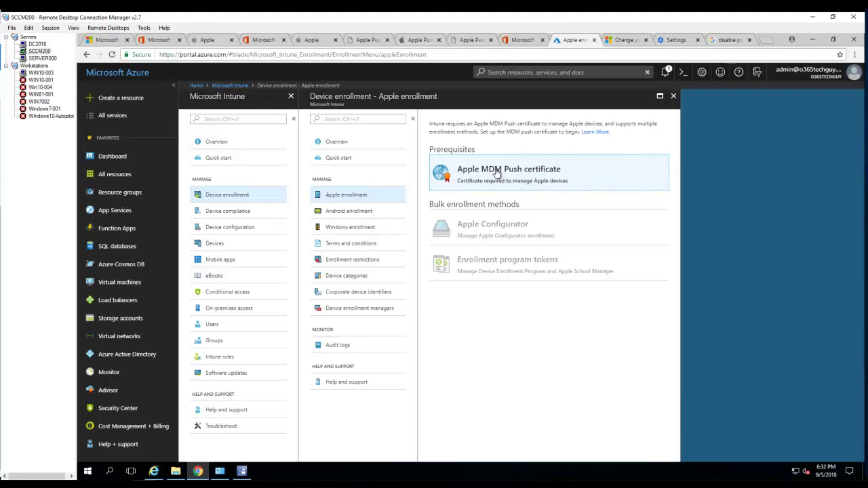
- Agree to share data with Apple and download the Intune CSR file IntuneCSR.csr
click(497, 173)
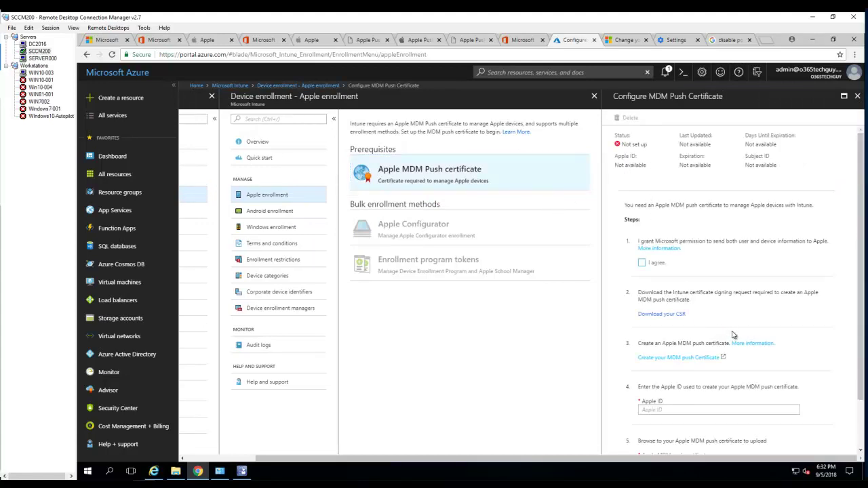
click(681, 316)
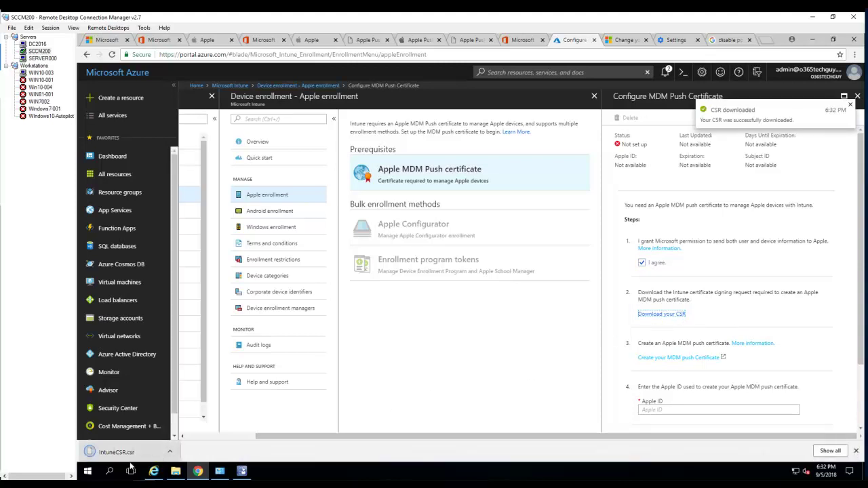
click(171, 452)
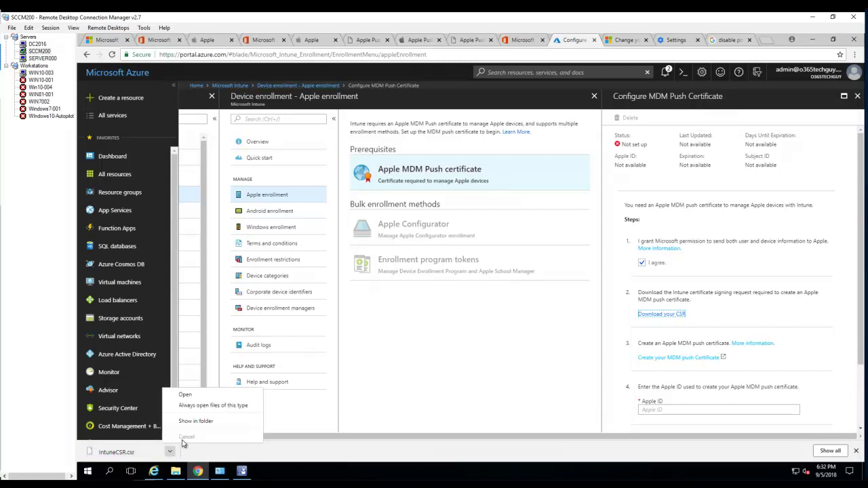
- Show IntuneCSR.csr in the Downloads folder, then minimize the File Explorer window
click(188, 421)
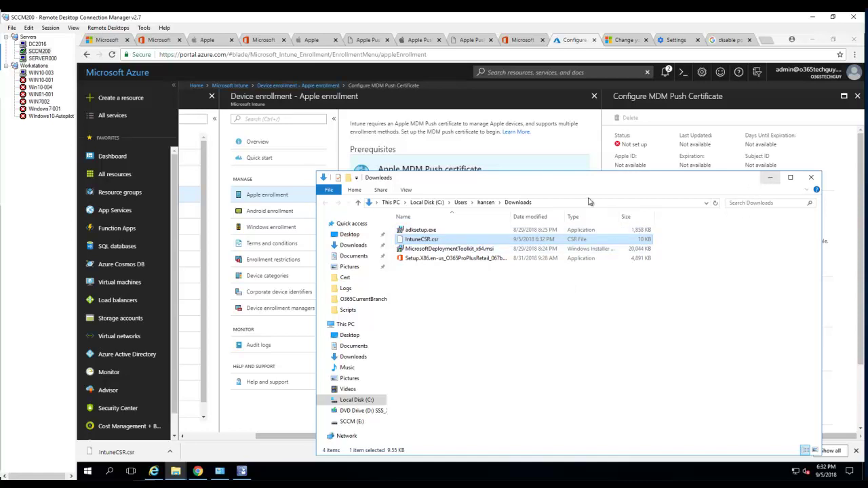
click(772, 179)
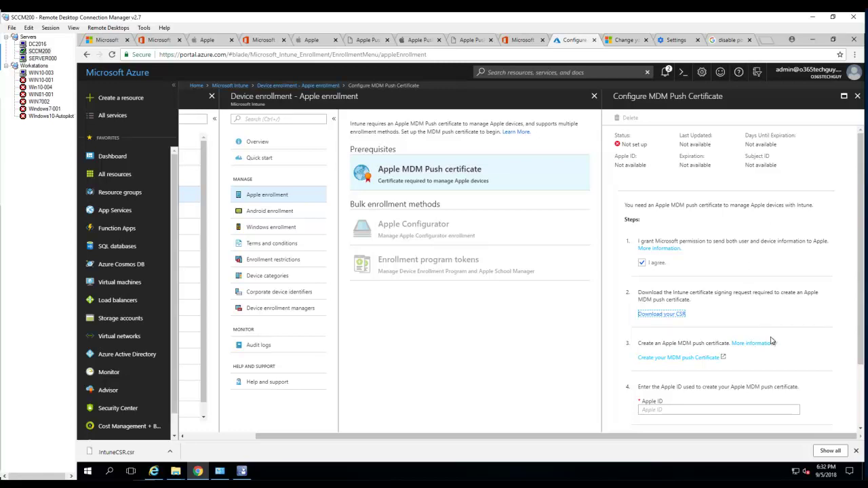
- Follow the Create your MDM push Certificate link to identity.apple.com/pushcert in a new tab
scroll(762, 328, down, 1)
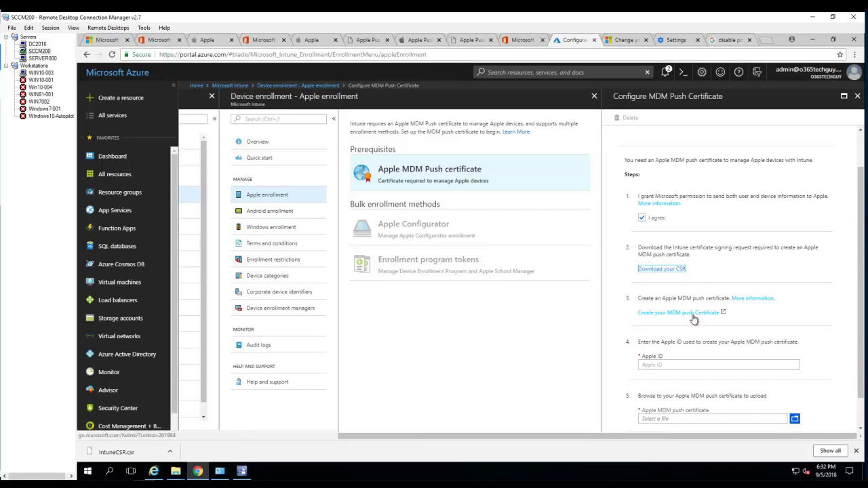
click(679, 315)
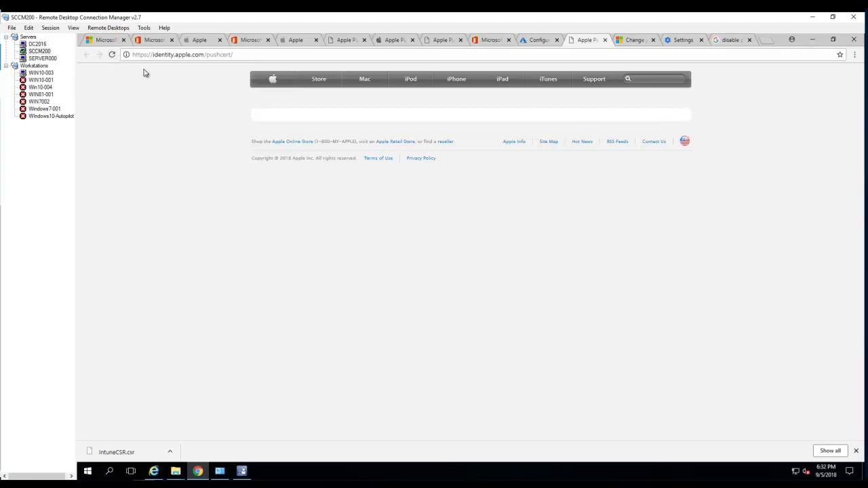
- Sign in to the Apple Push Certificates Portal with the Apple ID and start Create a Certificate
click(112, 55)
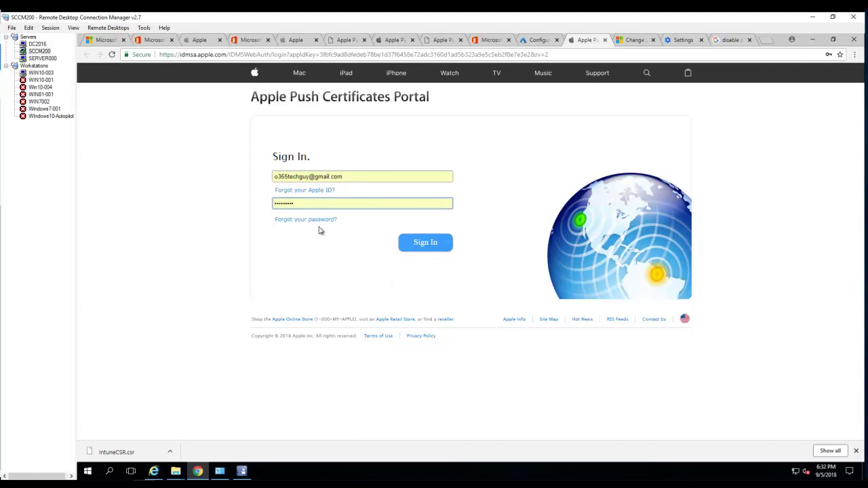
click(425, 242)
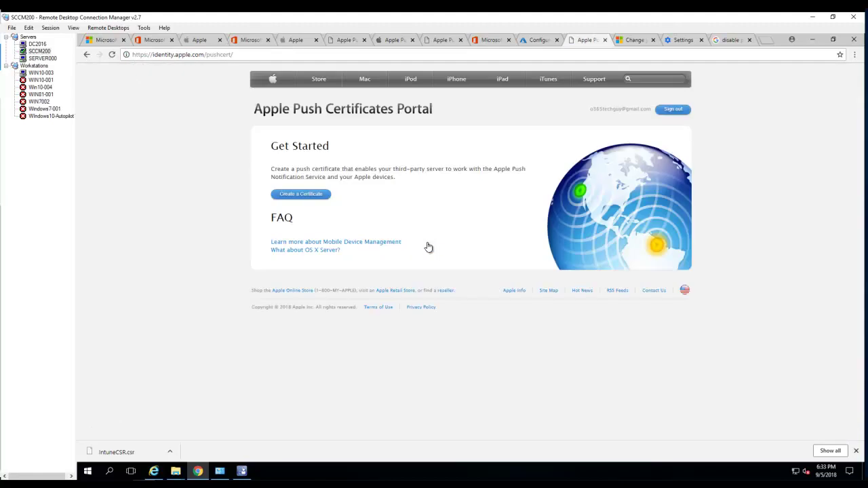
click(302, 196)
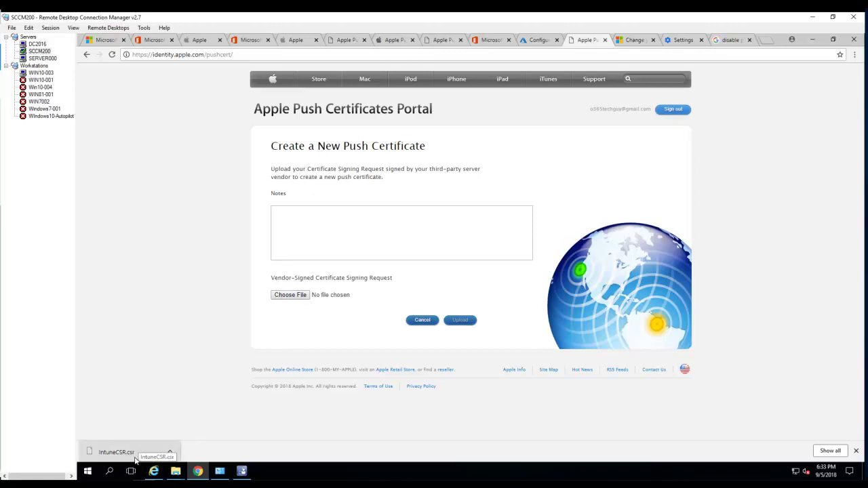
- Choose IntuneCSR.csr from Downloads and upload it, creating an MDM push certificate expiring Sep 6, 2019
click(290, 297)
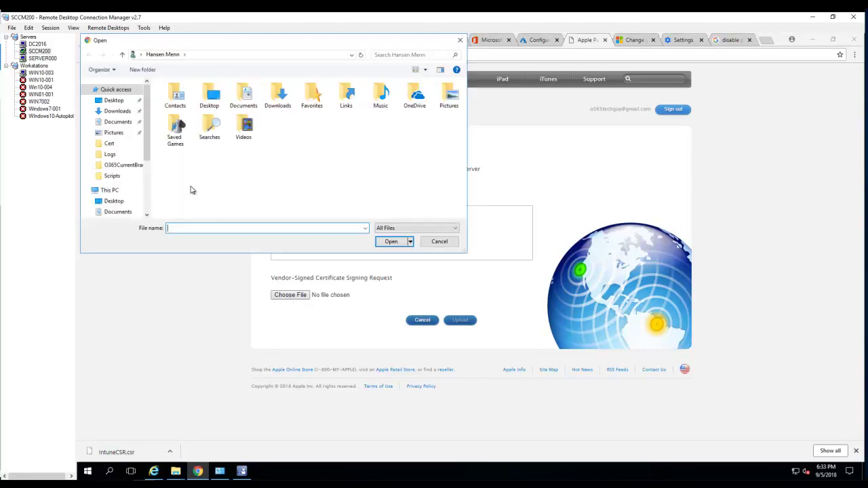
click(120, 112)
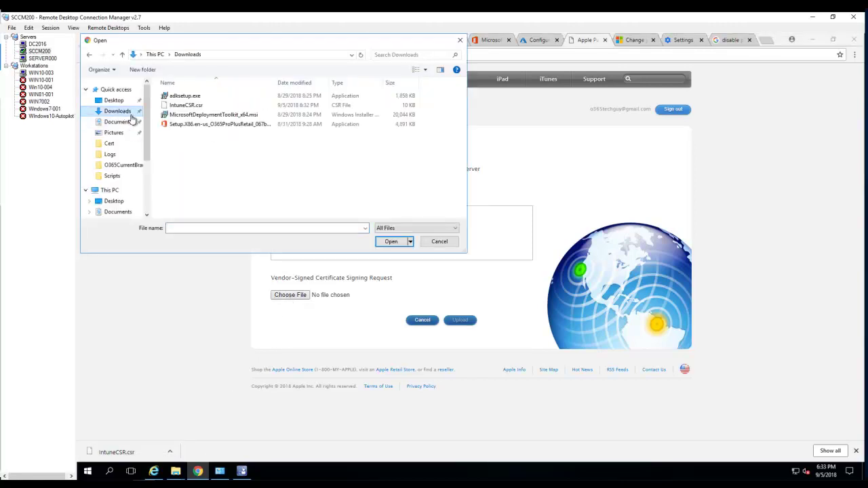
double_click(192, 106)
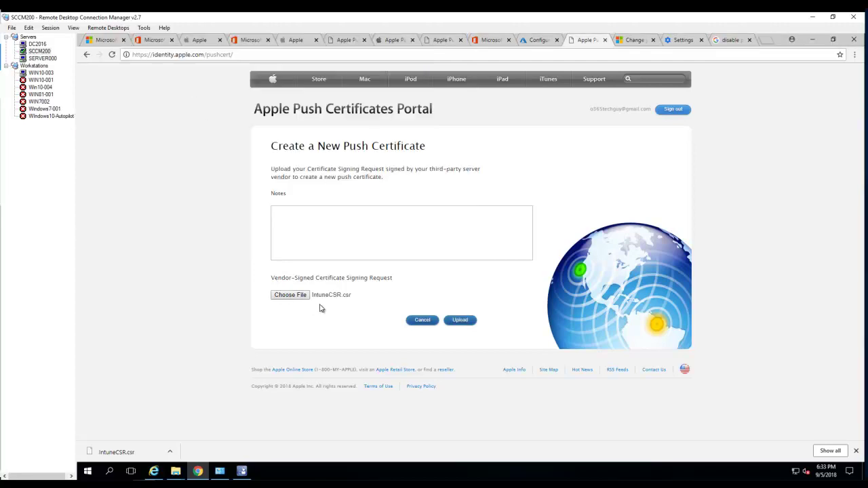
key(Return)
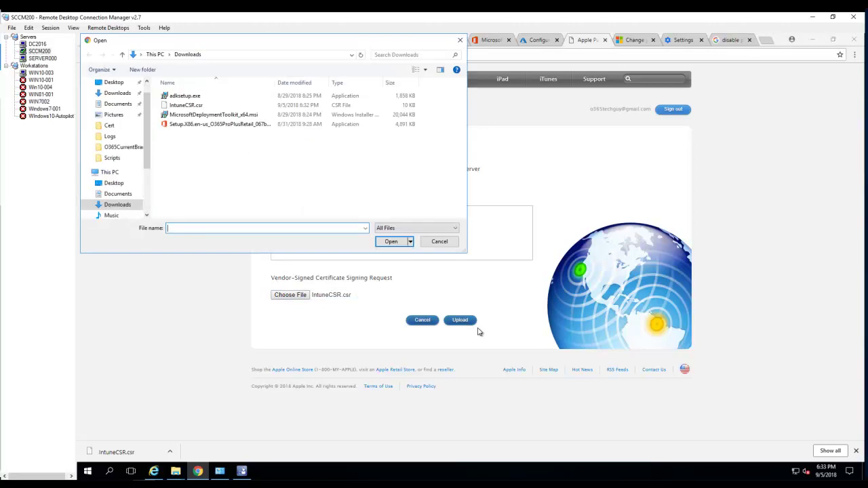
click(440, 241)
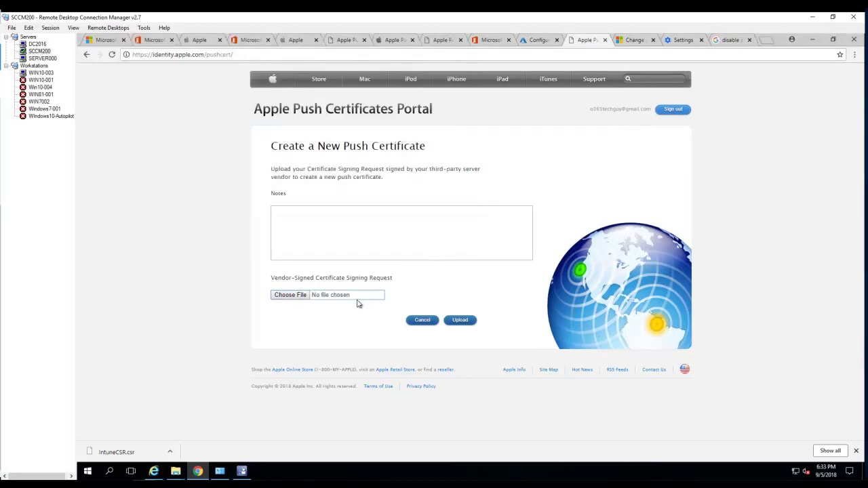
click(288, 300)
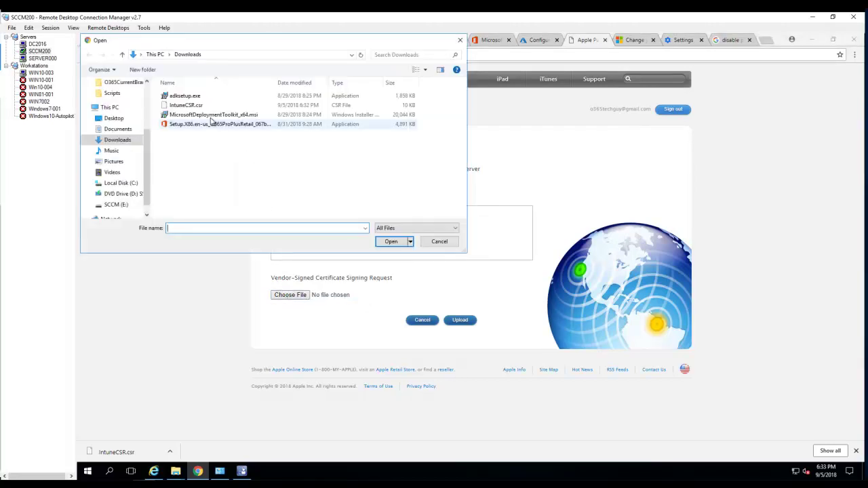
click(195, 107)
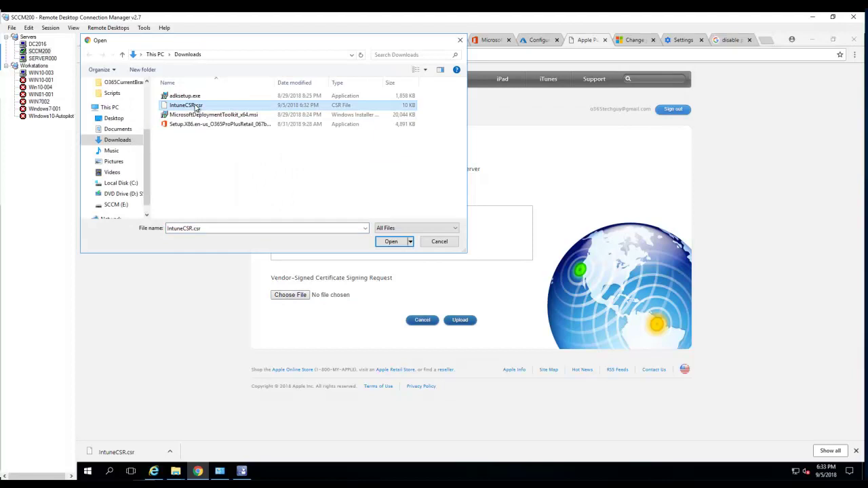
click(390, 243)
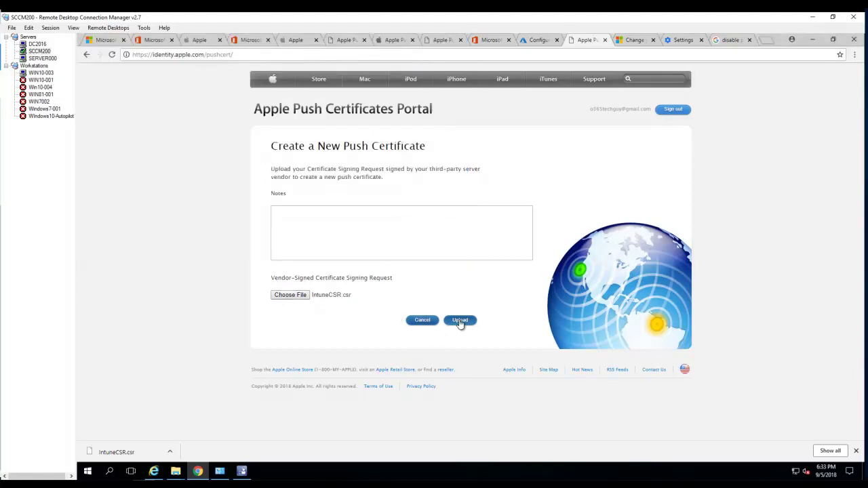
click(459, 321)
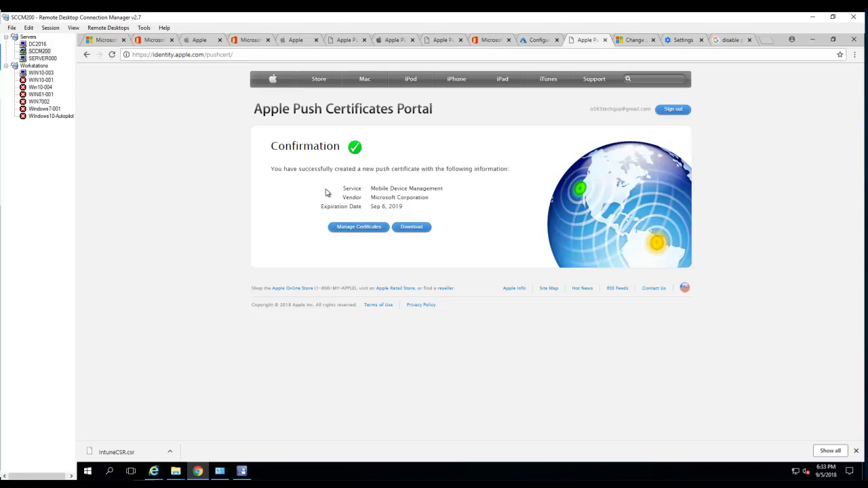
- From Manage Certificates, download the MDM certificate as MDM_ Microsoft Corporation_Certificate.pem
click(352, 228)
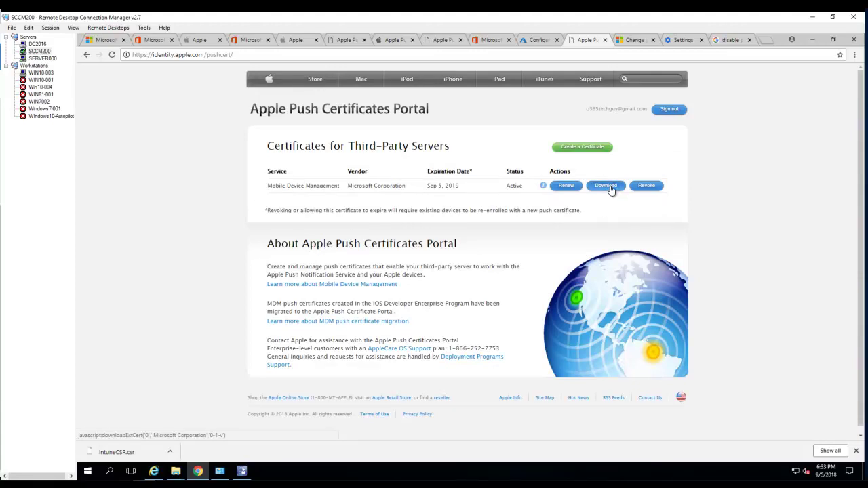
click(610, 188)
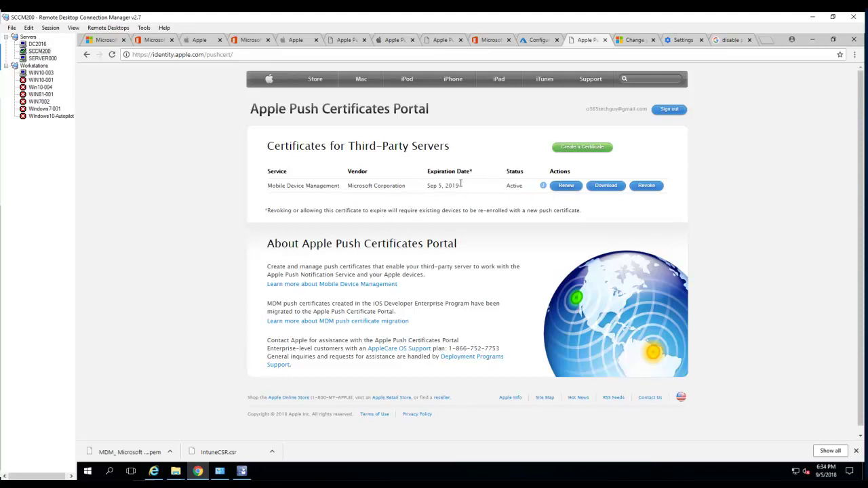
click(171, 452)
- Check MDM_ Microsoft Corporation_Certificate.pem in Downloads, then return to Intune's Configure MDM Push Certificate tab
click(191, 423)
drag(511, 216, 561, 216)
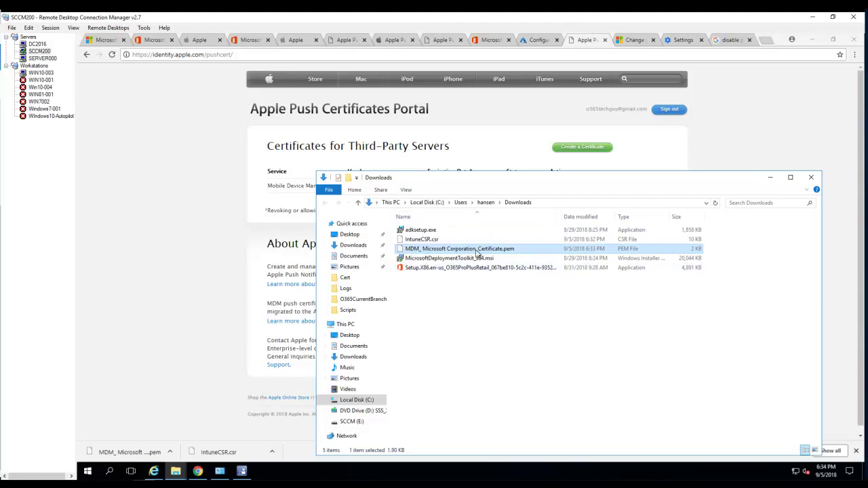
key(F2)
key(Escape)
click(505, 352)
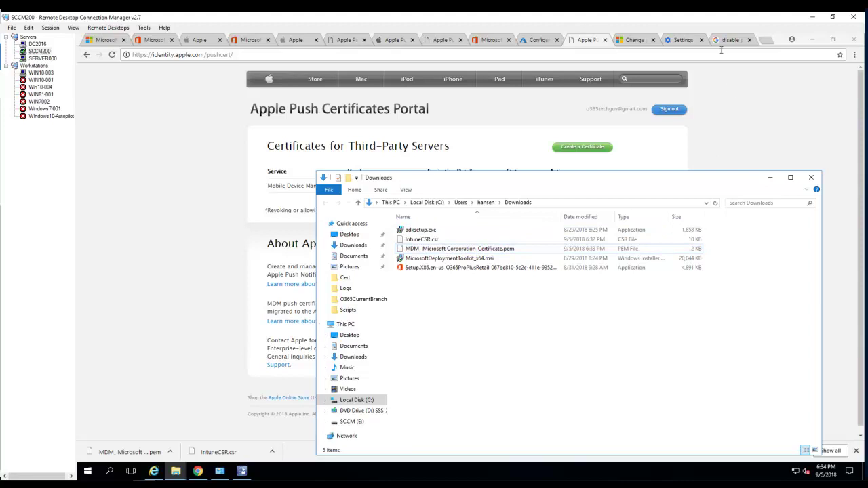
click(540, 42)
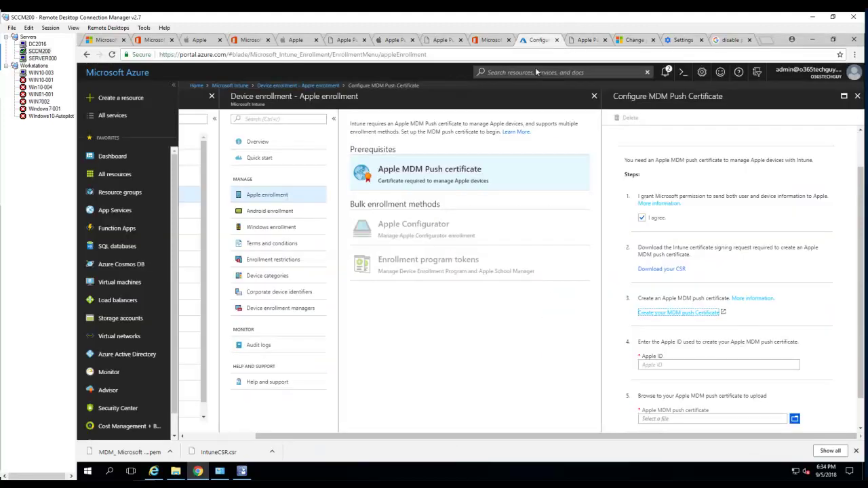
- Enter the Apple ID used to create the push certificate
click(688, 366)
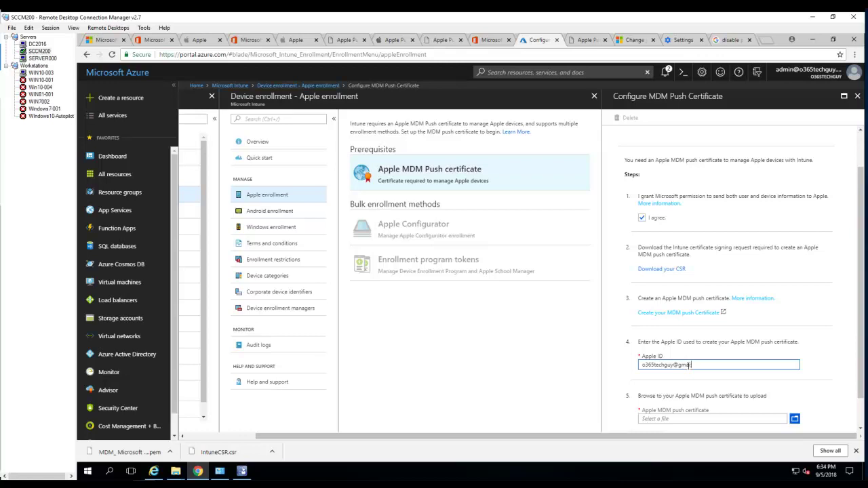
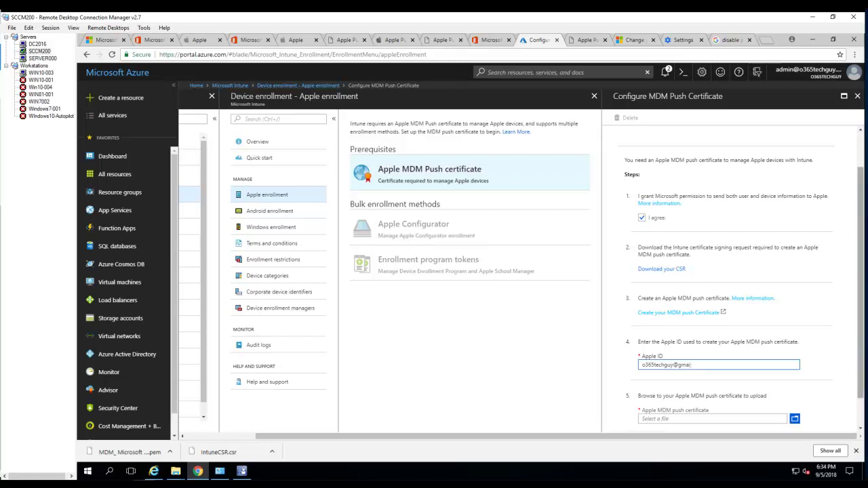
key(Tab)
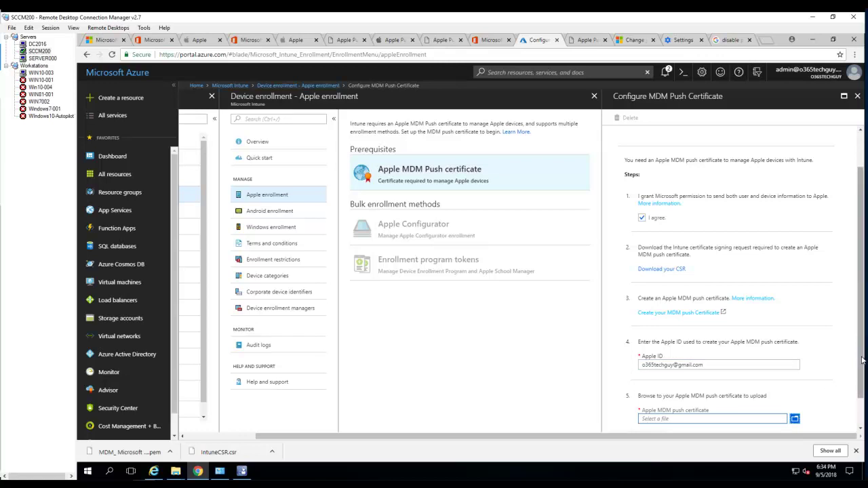
- Select MDM_ Microsoft Corporation_Certificate.pem from Downloads as the certificate file
drag(863, 360, 863, 403)
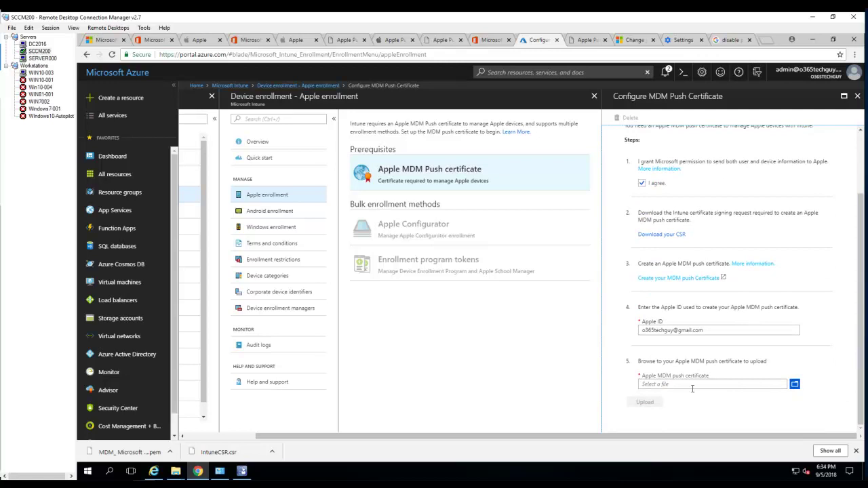
click(730, 385)
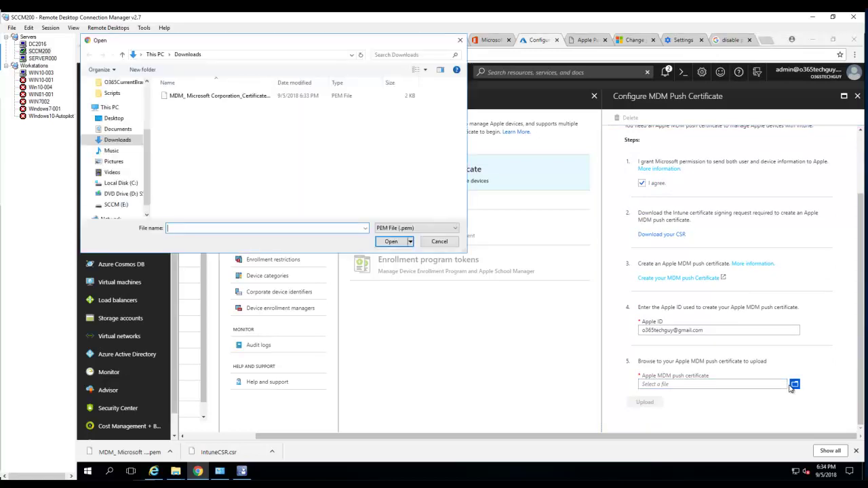
double_click(277, 84)
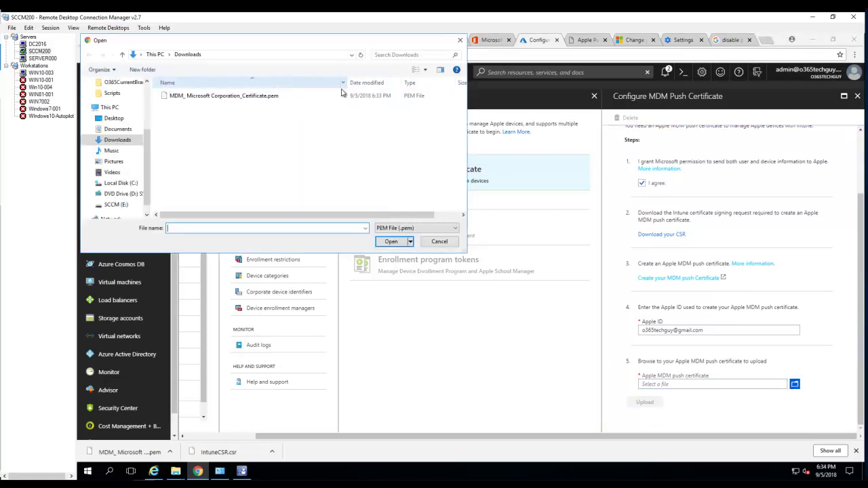
double_click(276, 97)
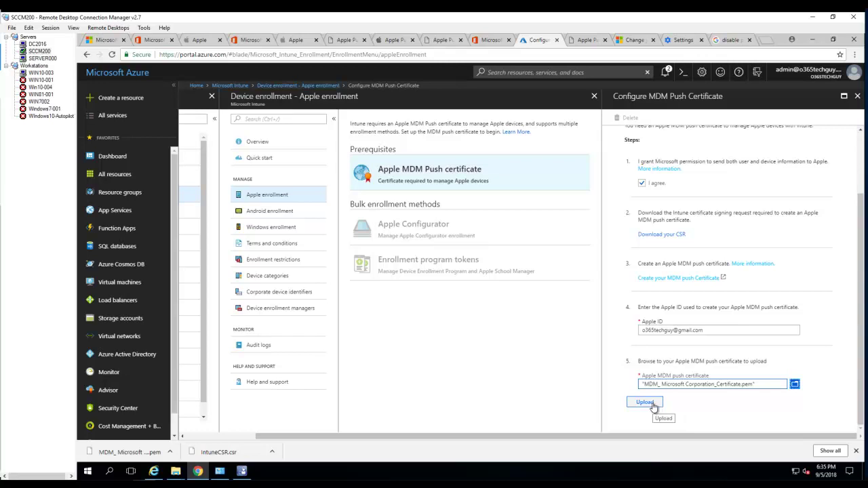
- Upload the .pem and reopen the certificate to confirm Active, expiring 9/05/19 with 365 days left
click(652, 405)
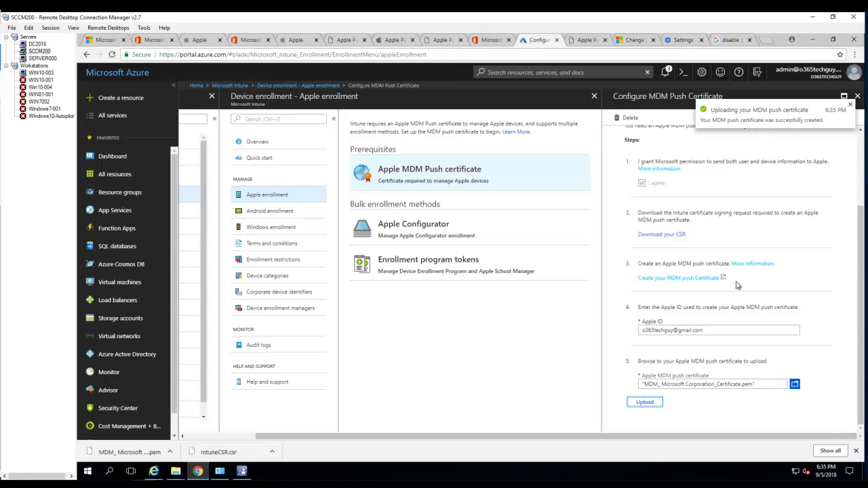
click(852, 106)
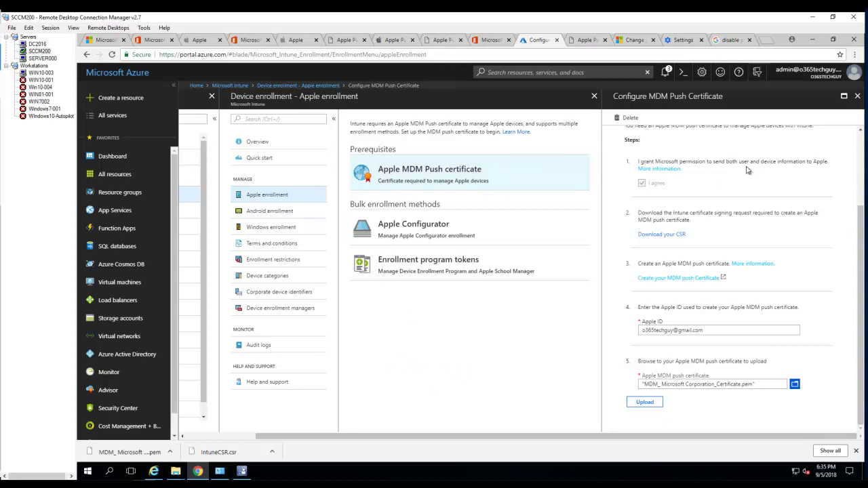
click(857, 96)
click(513, 180)
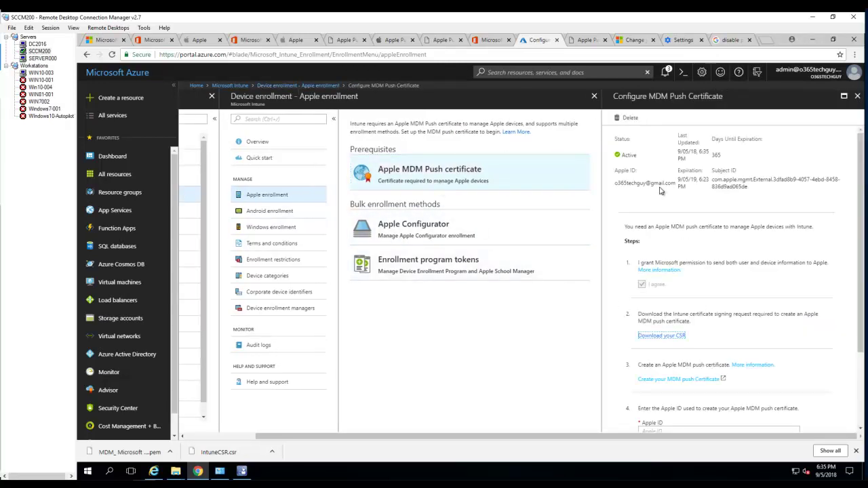
drag(617, 154, 645, 160)
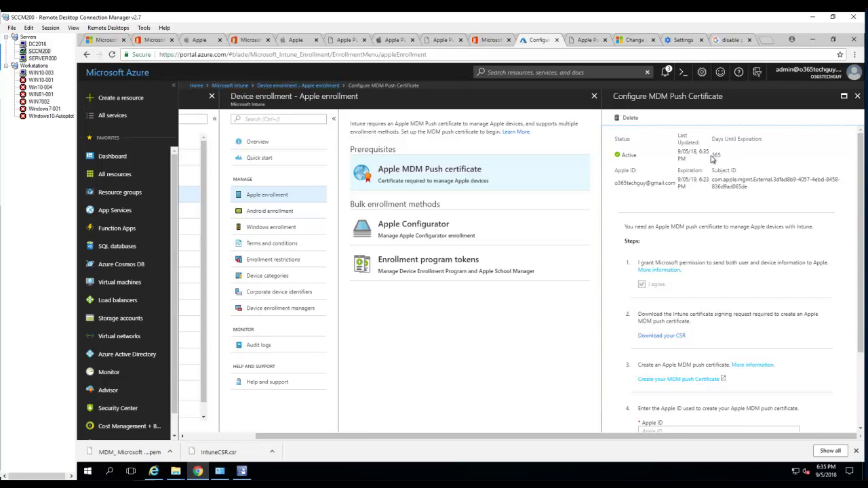
drag(717, 155, 722, 157)
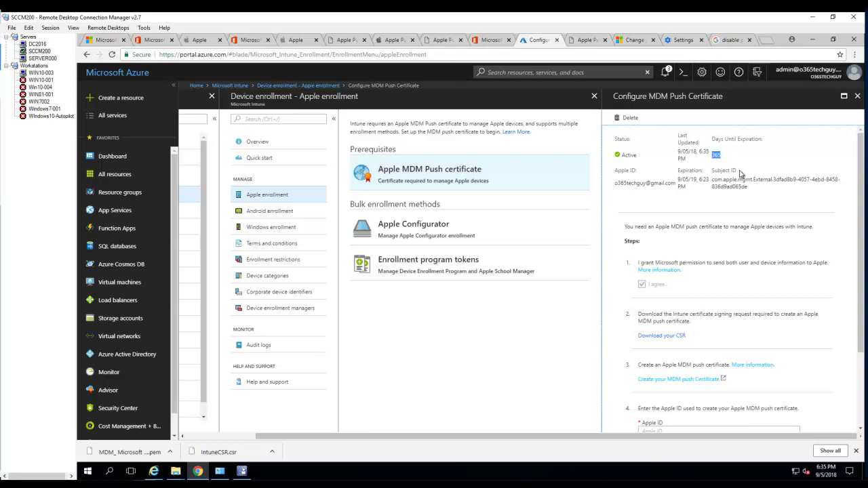